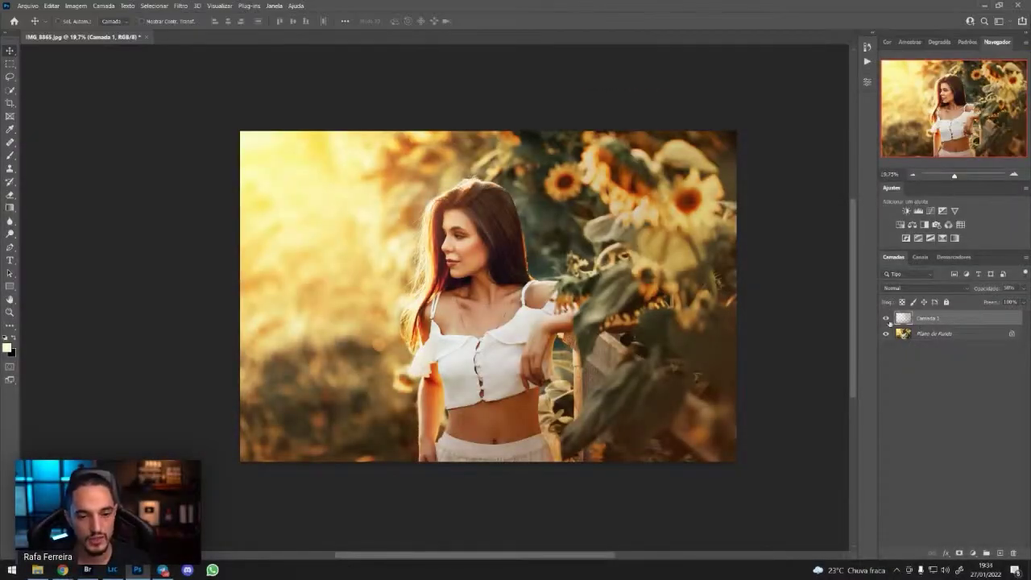
Step: Hide and reshow the Camada 1 glow layer to compare, reselect it, and choose the Brush tool
{"action": "left_click", "coordinate": [886, 318]}
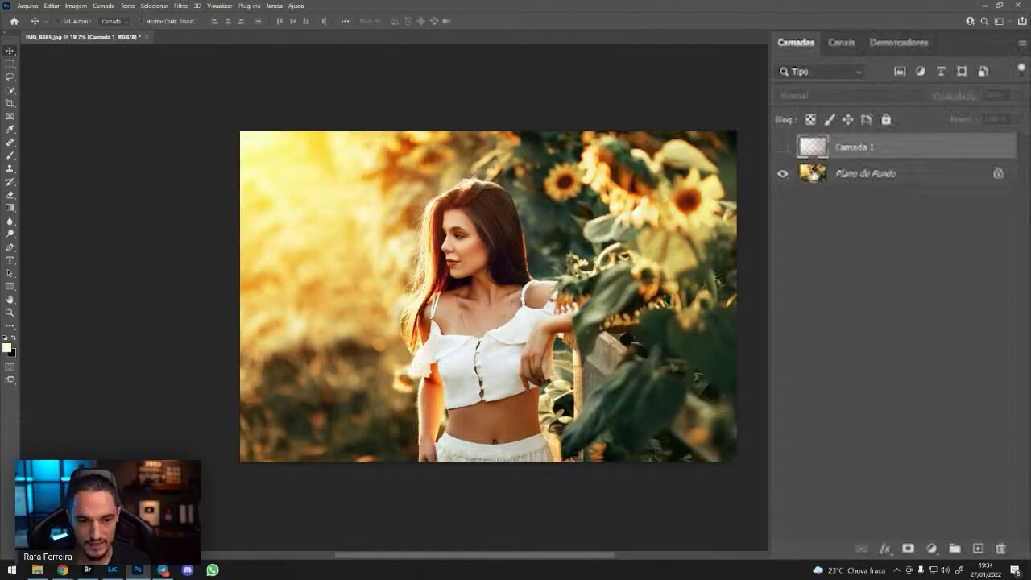
{"action": "left_click", "coordinate": [816, 182]}
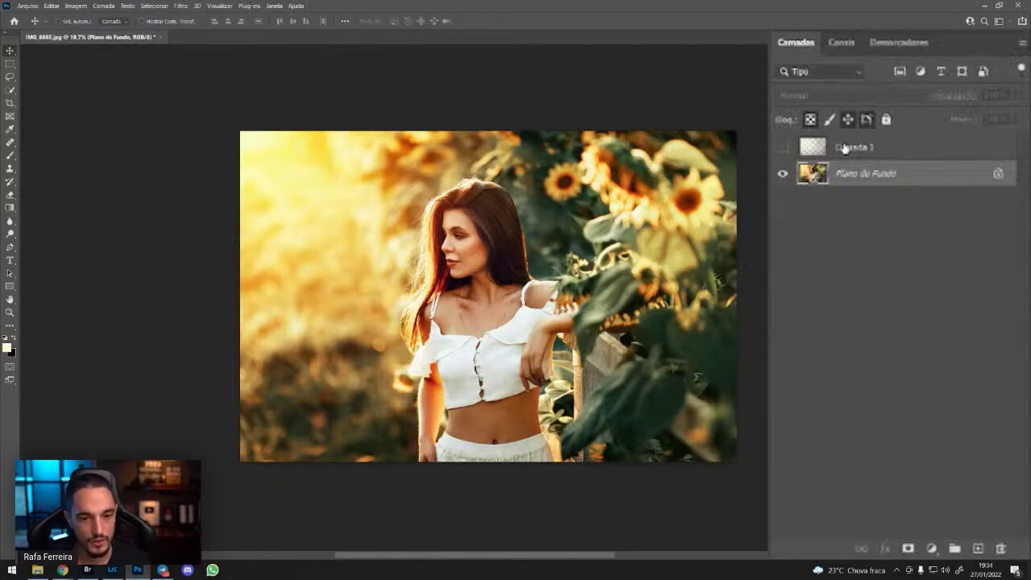
{"action": "left_click", "coordinate": [844, 148]}
{"action": "left_click", "coordinate": [783, 148]}
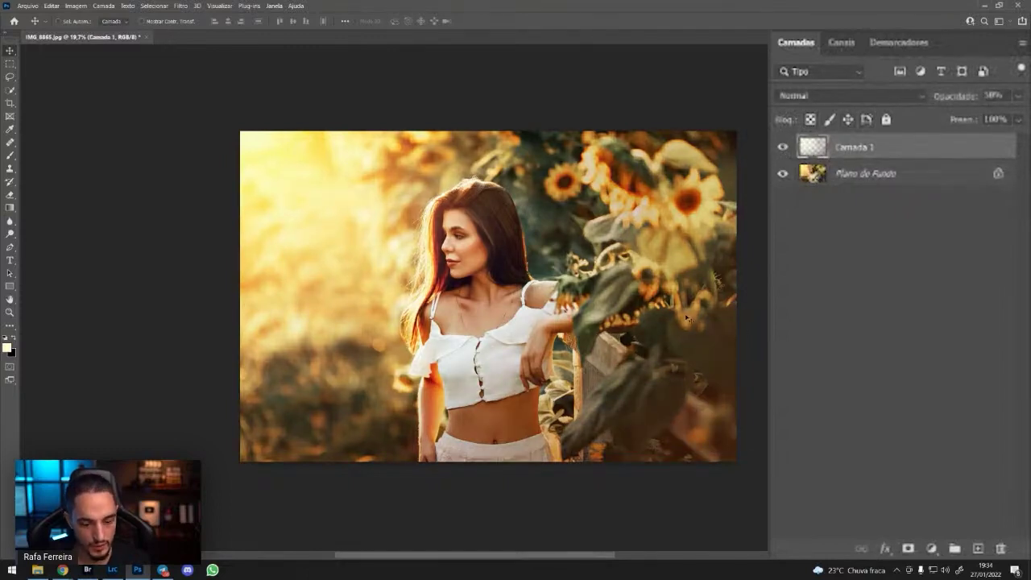
{"action": "key", "text": "b"}
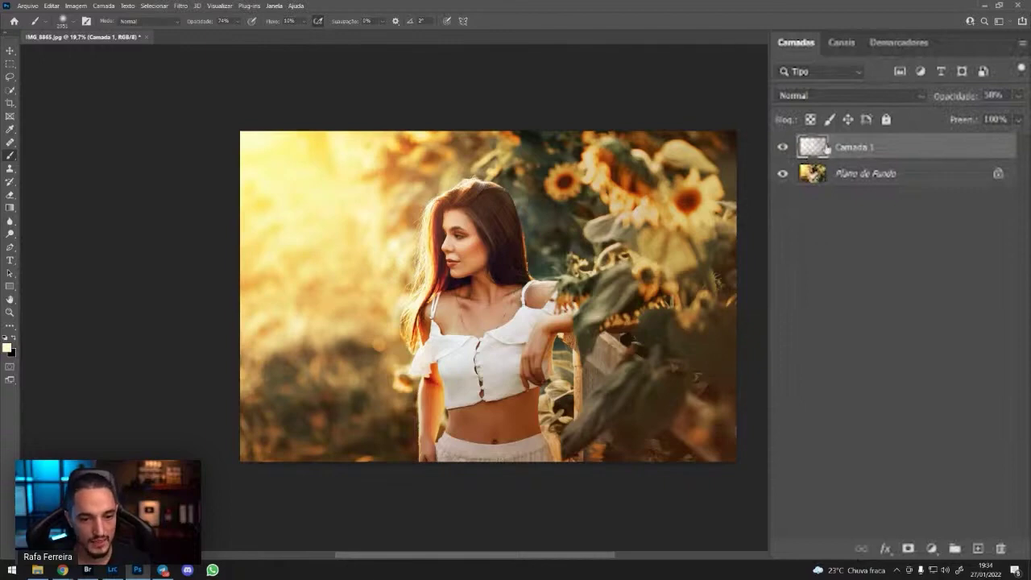
{"action": "left_click", "coordinate": [978, 551]}
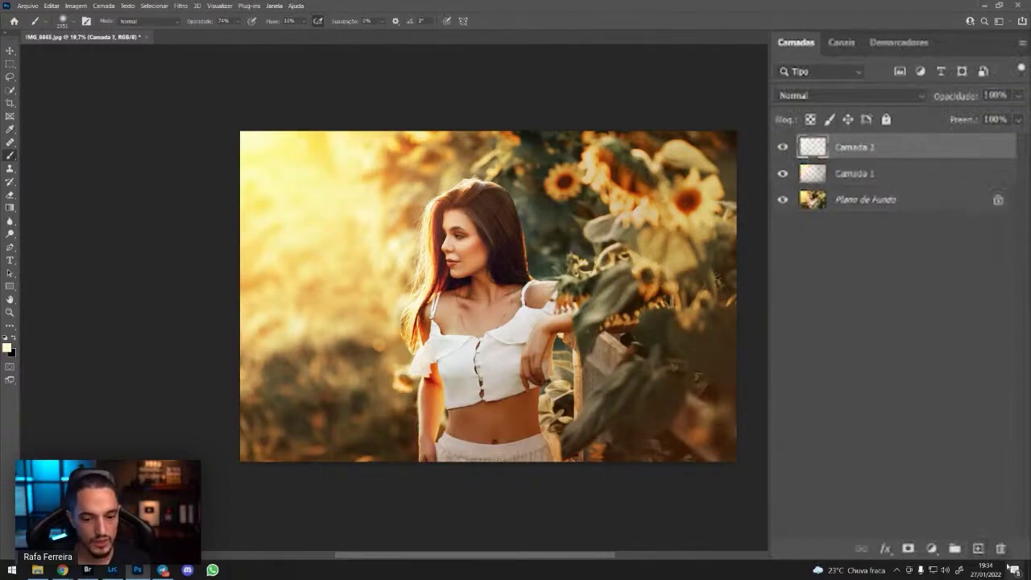
{"action": "left_click", "coordinate": [978, 551]}
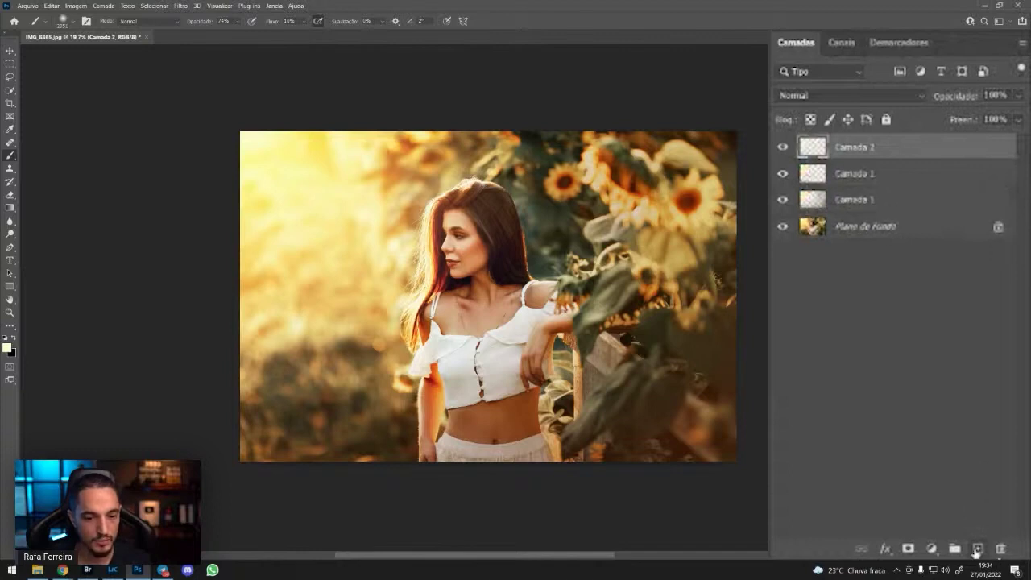
{"action": "left_click", "coordinate": [978, 551]}
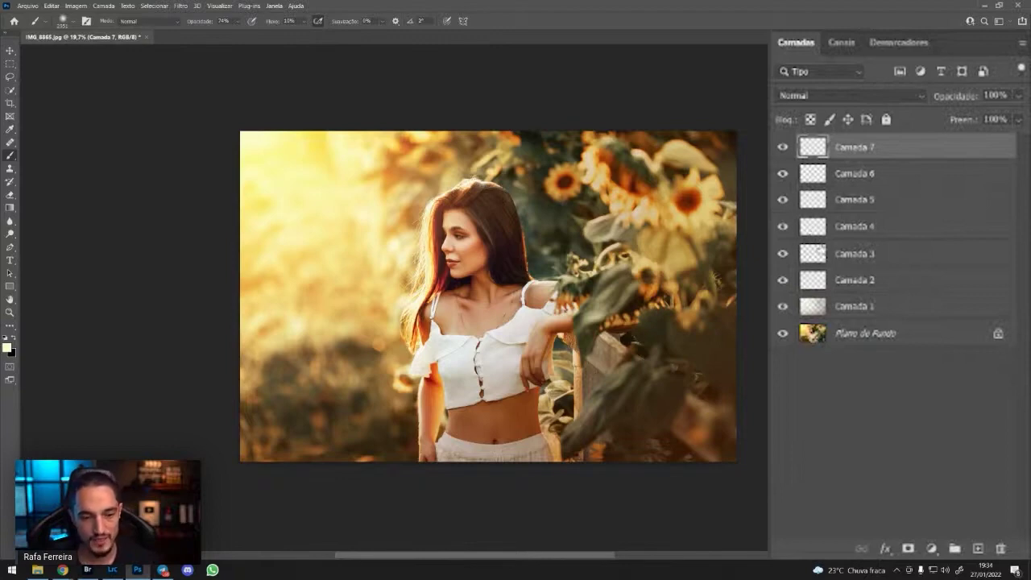
{"action": "key", "text": "ctrl+e"}
{"action": "key", "text": "ctrl+e"}
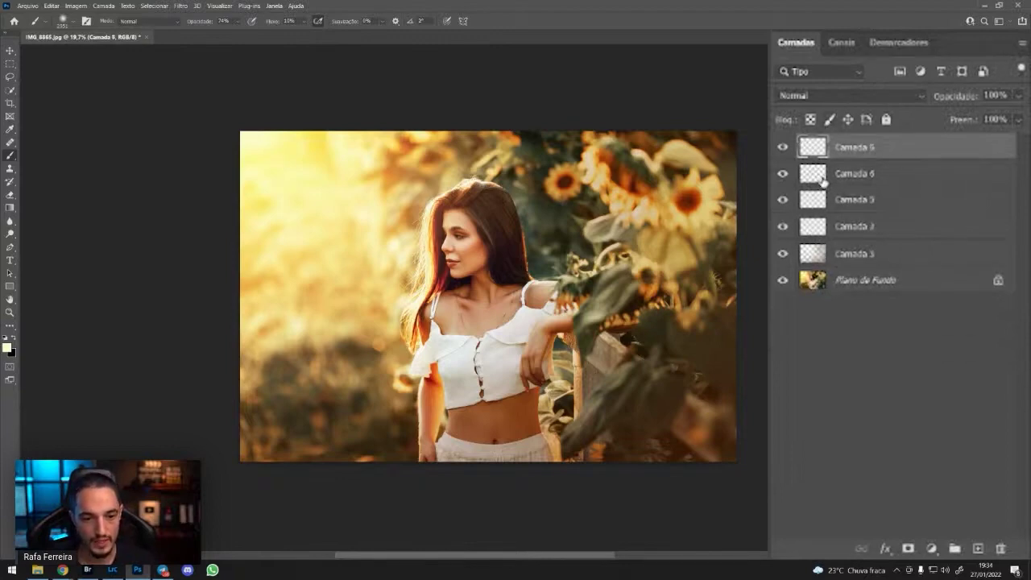
{"action": "key", "text": "ctrl+e"}
{"action": "key", "text": "ctrl+e"}
{"action": "key", "text": "ctrl+e"}
{"action": "key", "text": "ctrl+e"}
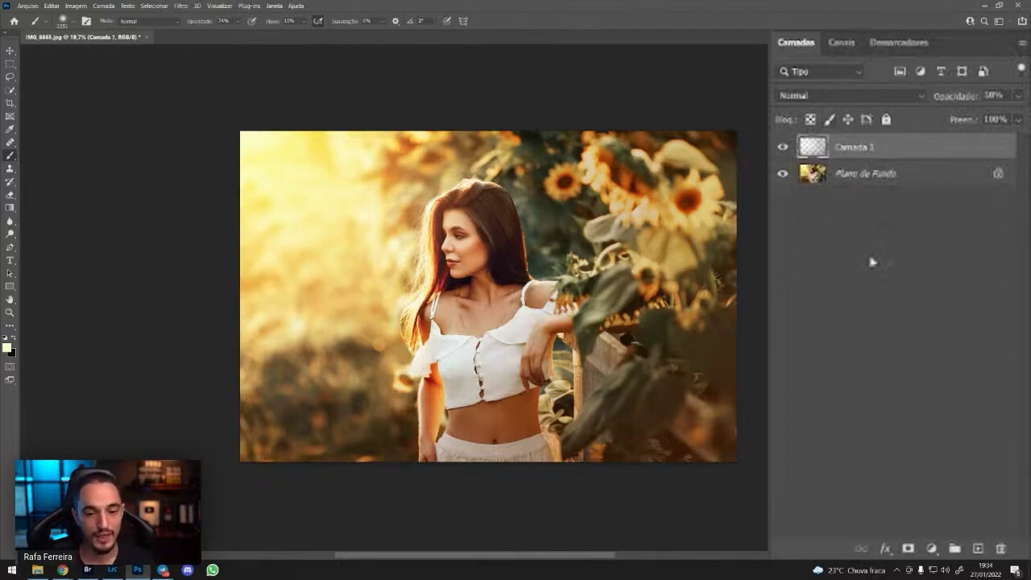
{"action": "left_click", "coordinate": [977, 550]}
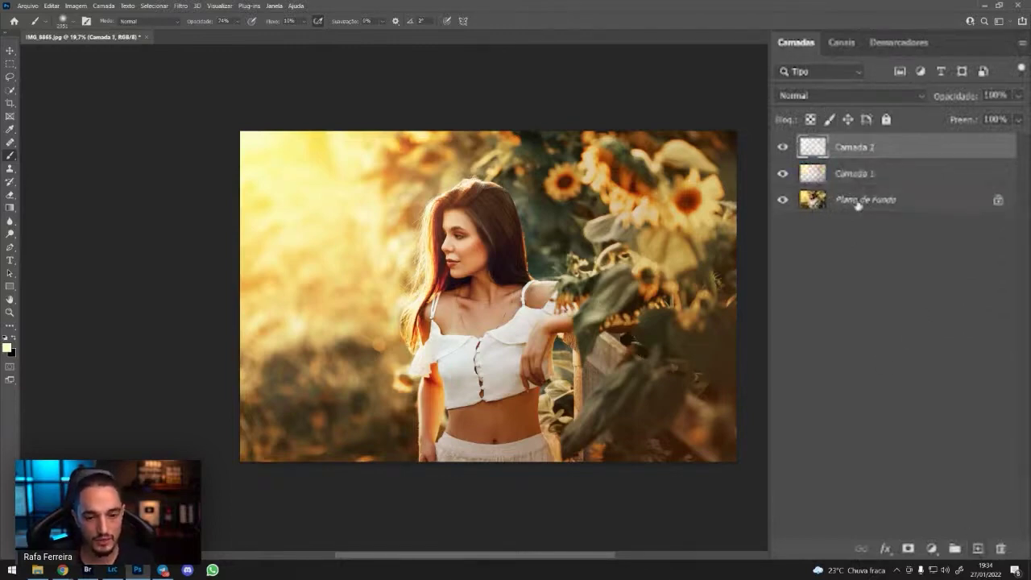
{"action": "key", "text": "ctrl+e"}
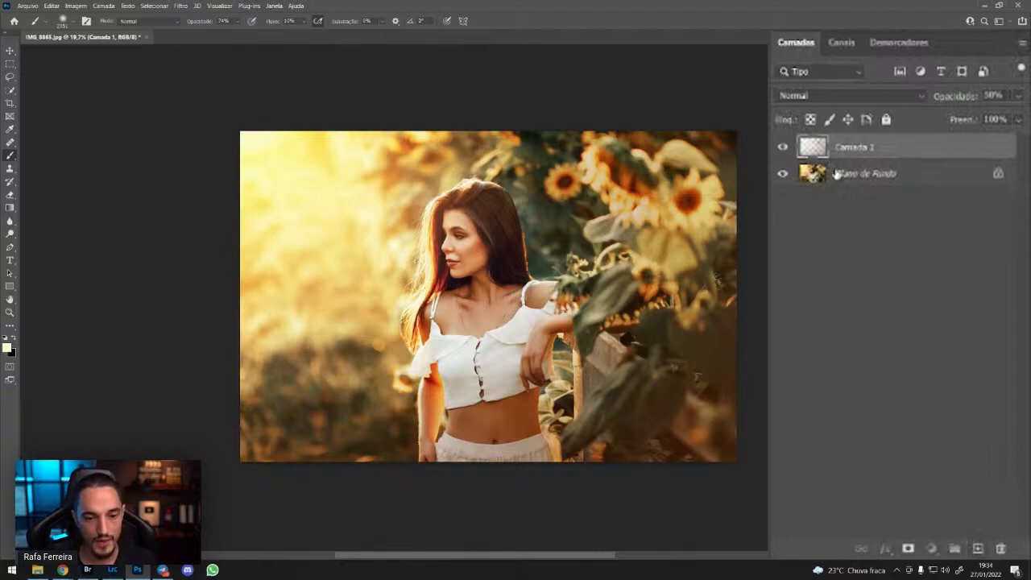
{"action": "left_click", "coordinate": [842, 173]}
{"action": "key", "text": "ctrl+j"}
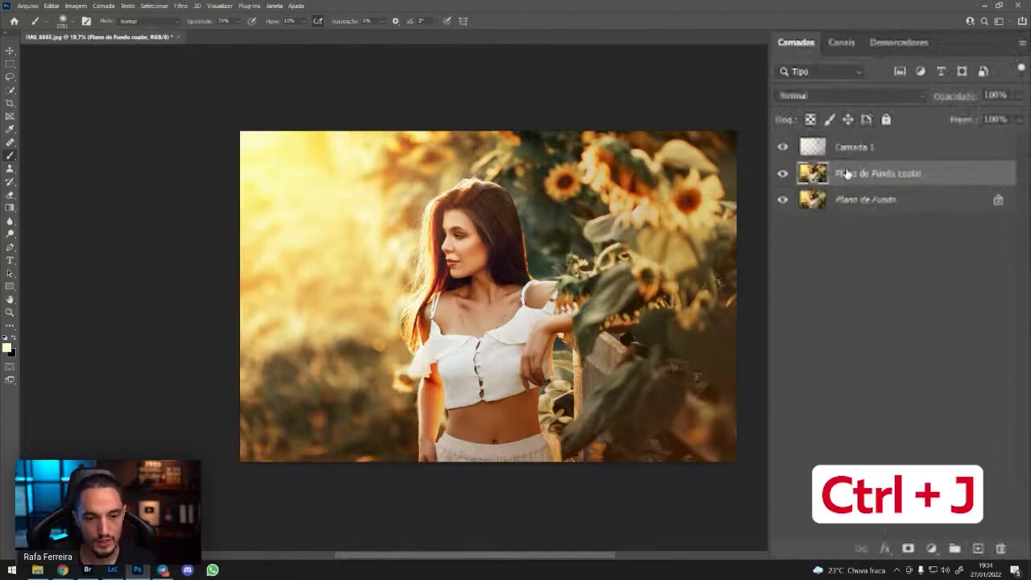
{"action": "key", "text": "ctrl+e"}
{"action": "left_click", "coordinate": [833, 153]}
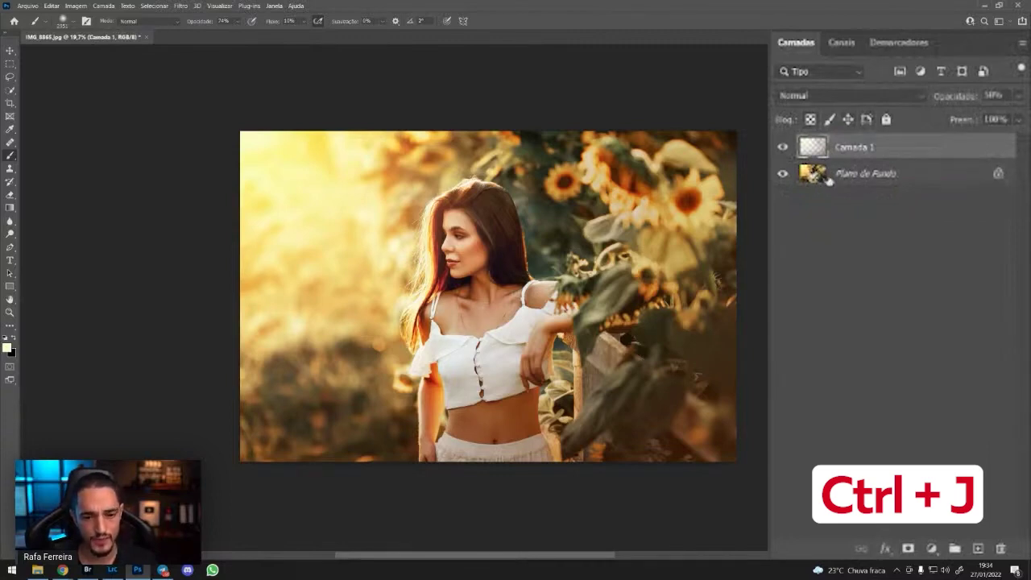
{"action": "left_click", "coordinate": [978, 549]}
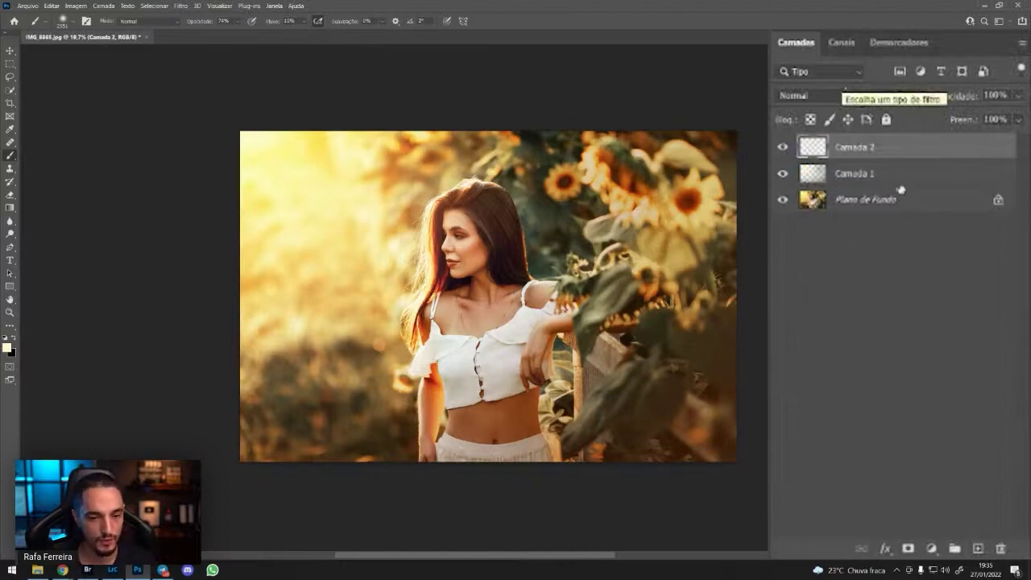
{"action": "key", "text": "ctrl+z"}
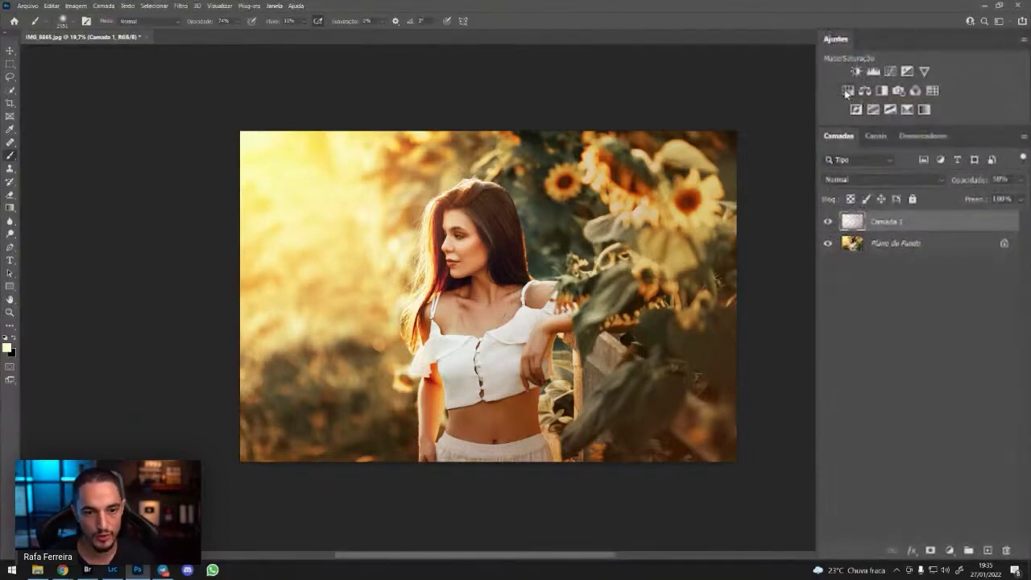
Step: Add the Curvas 1 adjustment layer above Camada 1 and enlarge its Properties panel
{"action": "left_click", "coordinate": [890, 71]}
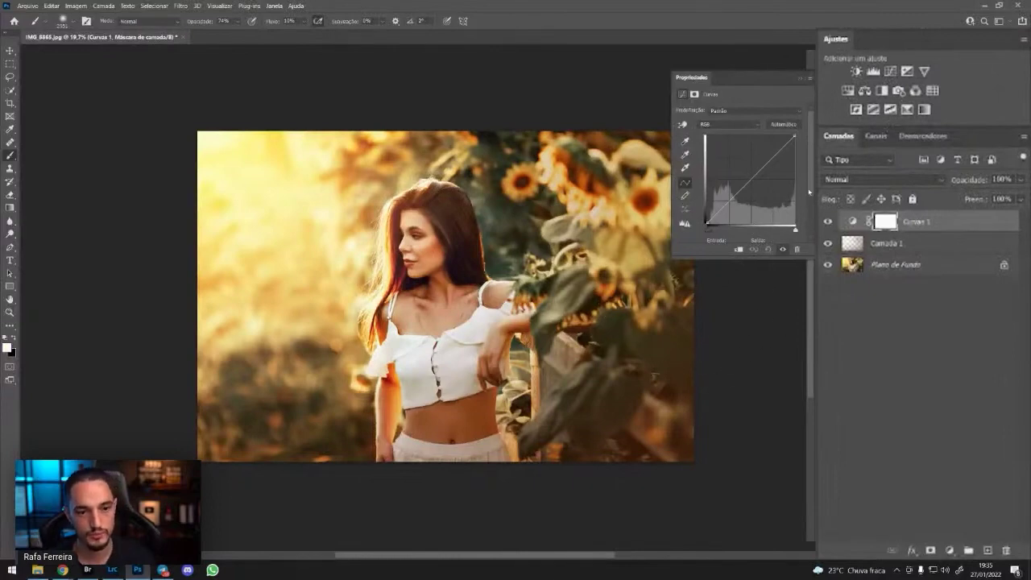
{"action": "left_click_drag", "start_coordinate": [810, 256], "coordinate": [811, 277]}
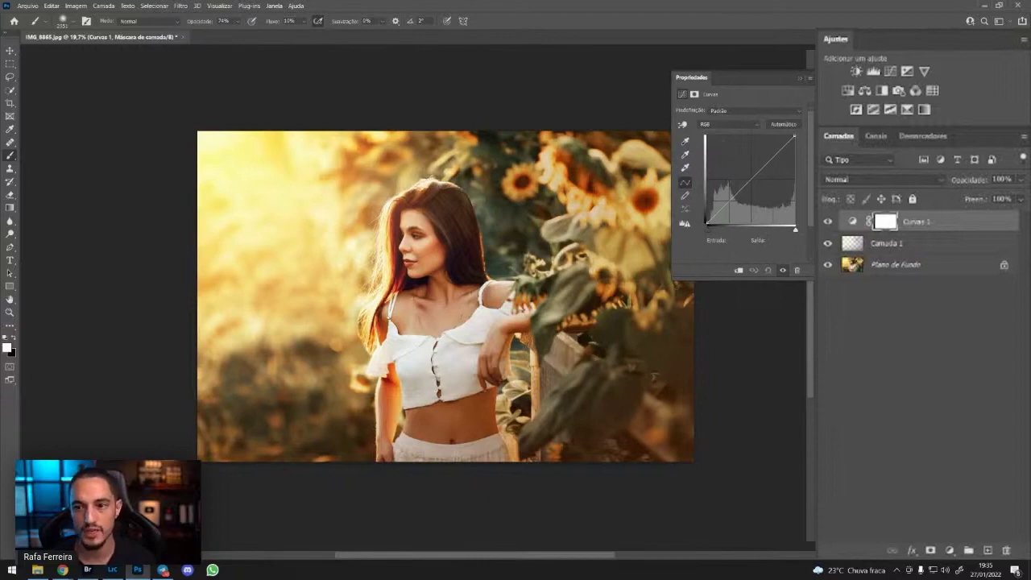
{"action": "key", "text": "alt+Tab"}
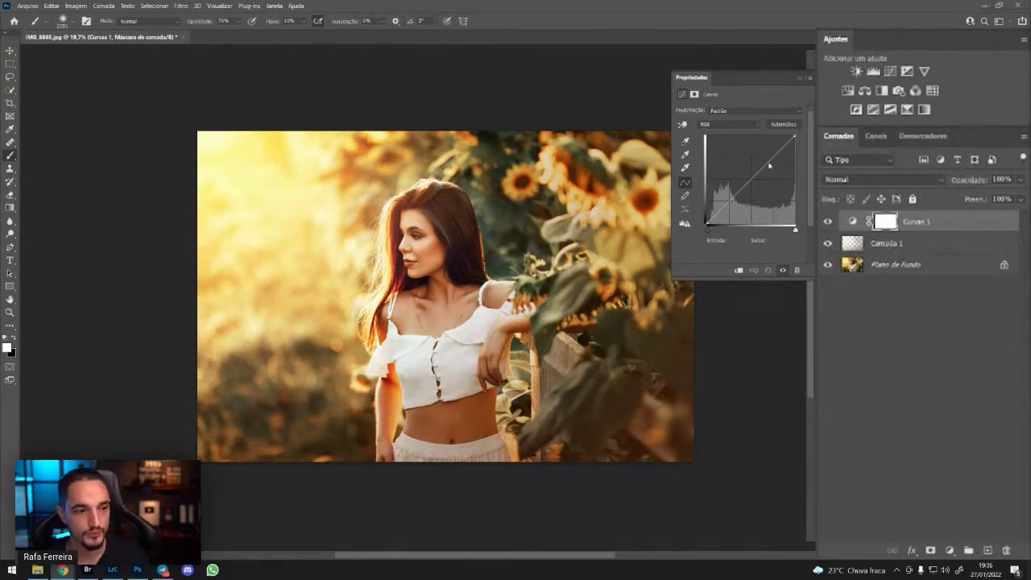
Step: Bend the RGB curve upward, placing a midtone point at input 135, output 151
{"action": "left_click", "coordinate": [750, 178]}
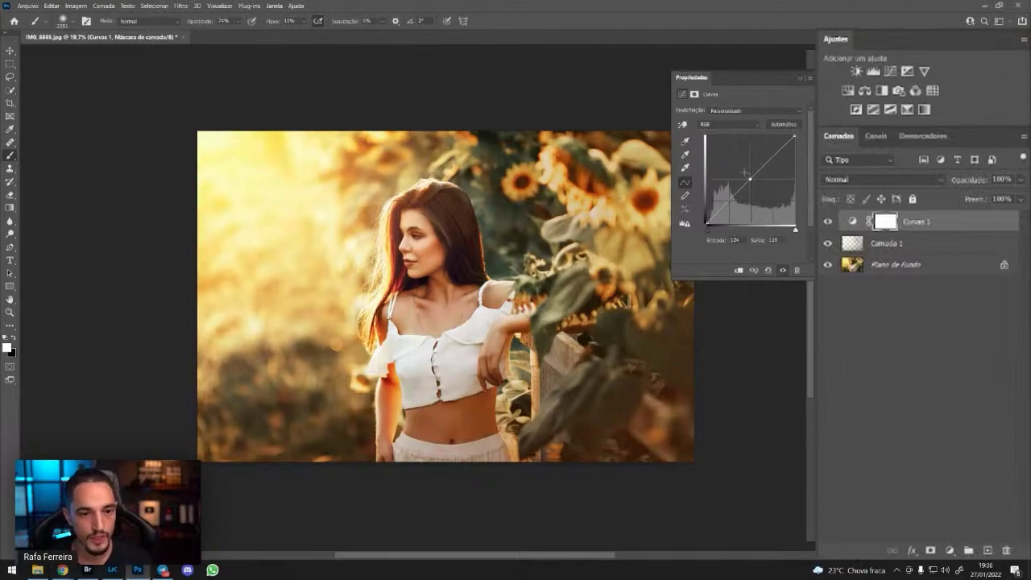
{"action": "left_click_drag", "start_coordinate": [750, 178], "coordinate": [725, 205]}
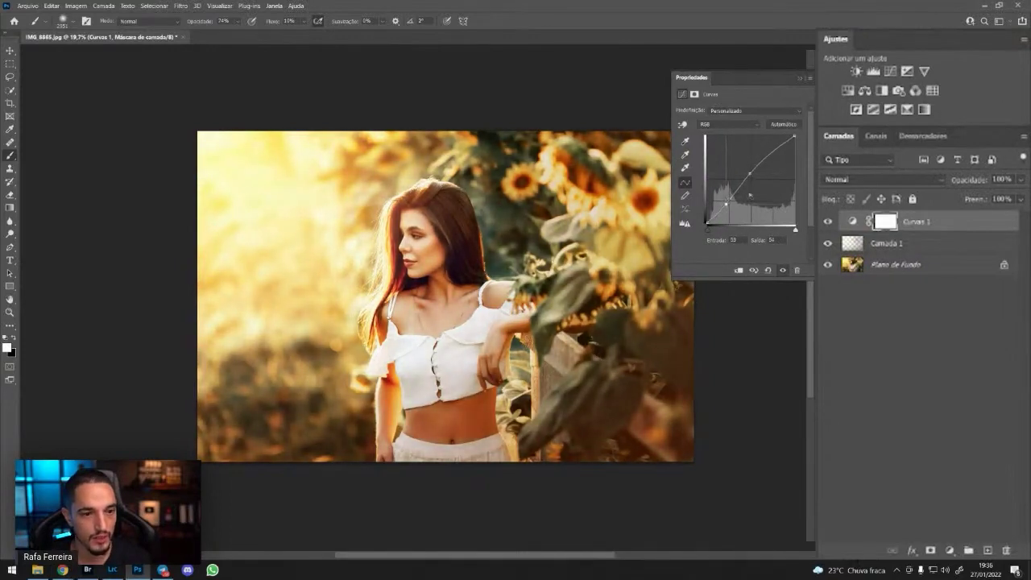
{"action": "left_click_drag", "start_coordinate": [749, 172], "coordinate": [753, 172]}
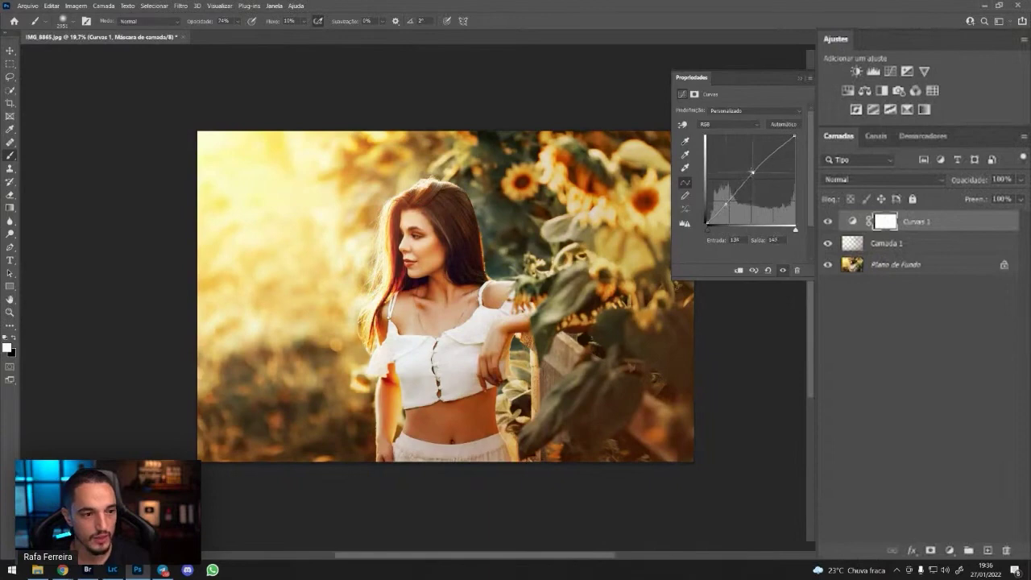
{"action": "left_click", "coordinate": [725, 204]}
{"action": "left_click_drag", "start_coordinate": [753, 173], "coordinate": [754, 171]}
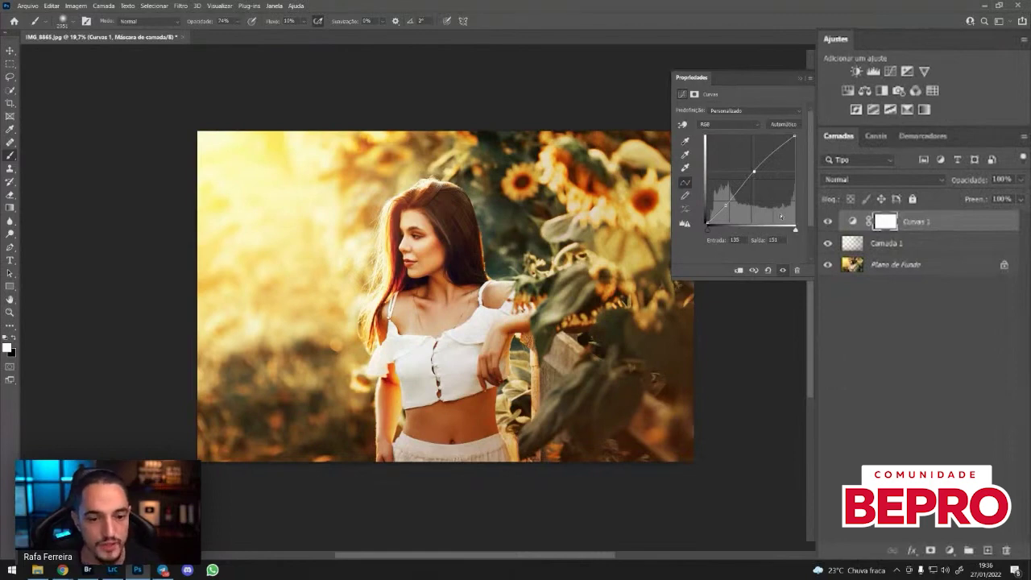
{"action": "left_click_drag", "start_coordinate": [753, 172], "coordinate": [754, 170]}
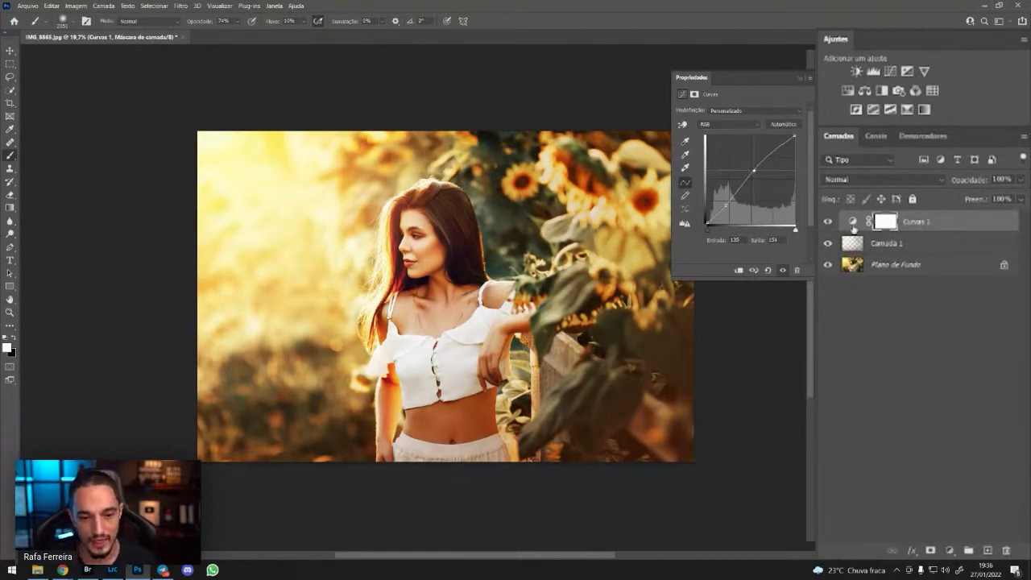
Step: Select the Curvas 1 layer and lower its Opacidade to 98%
{"action": "left_click", "coordinate": [852, 223]}
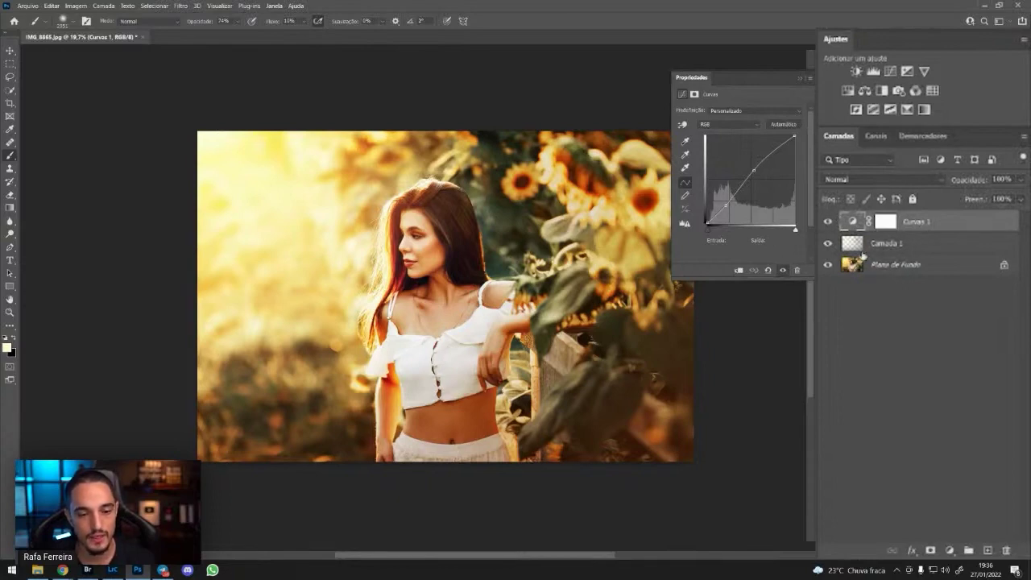
{"action": "left_click", "coordinate": [885, 222]}
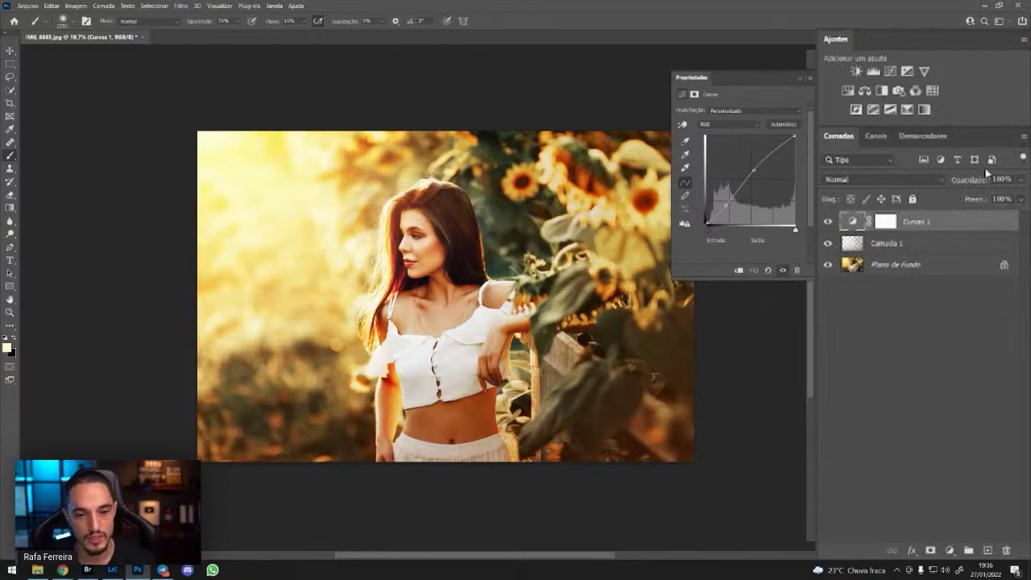
{"action": "mouse_move", "coordinate": [976, 181]}
{"action": "left_mouse_down"}
{"action": "mouse_move", "coordinate": [966, 187]}
{"action": "mouse_move", "coordinate": [1003, 186]}
{"action": "left_mouse_up"}
Step: Keep Normal blending, deepen the midpoint, and set Curvas 1's white point to 231 and black point to 19
{"action": "left_click", "coordinate": [886, 178]}
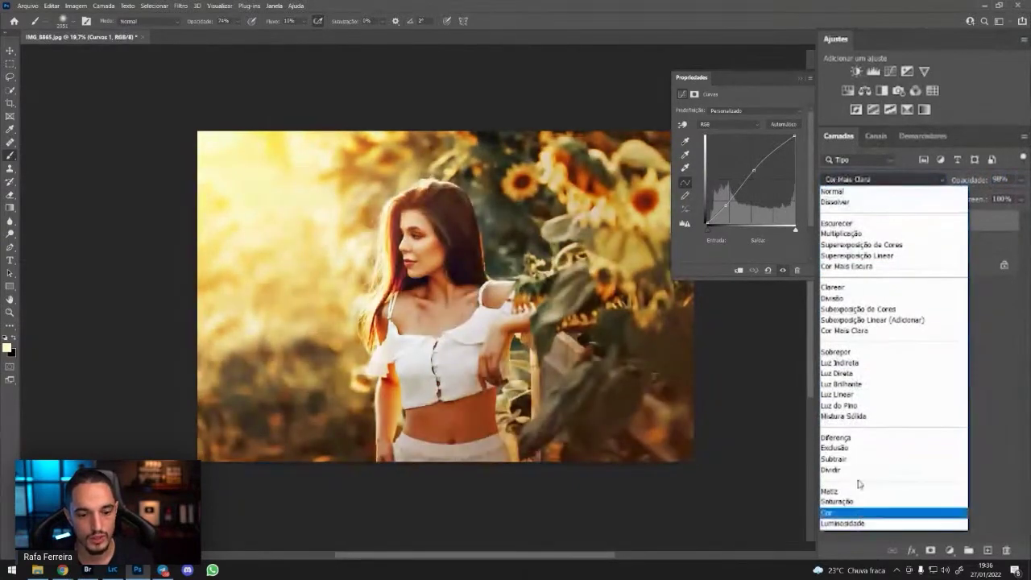
{"action": "left_click", "coordinate": [860, 191]}
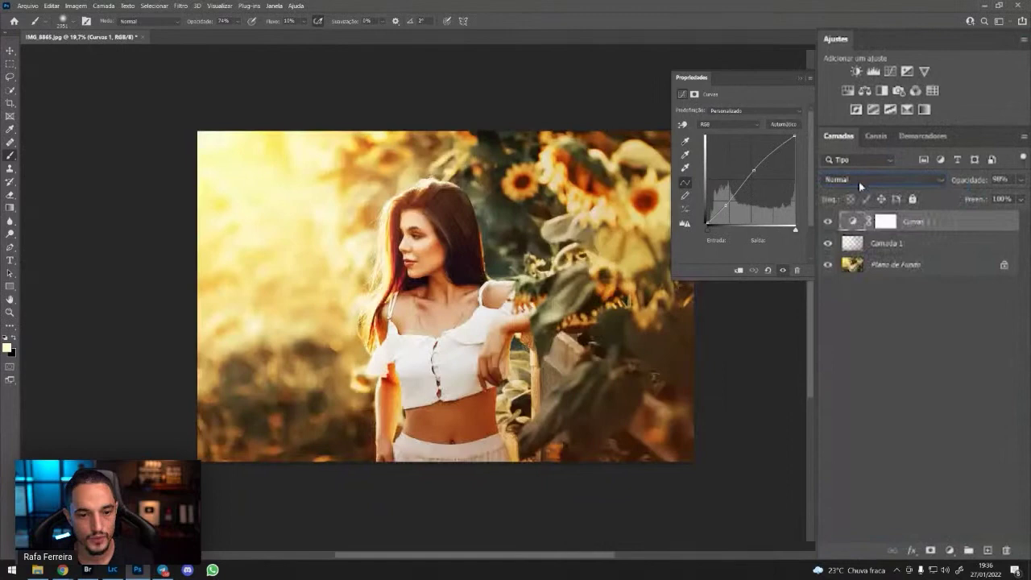
{"action": "left_click", "coordinate": [885, 220]}
{"action": "left_click", "coordinate": [682, 93]}
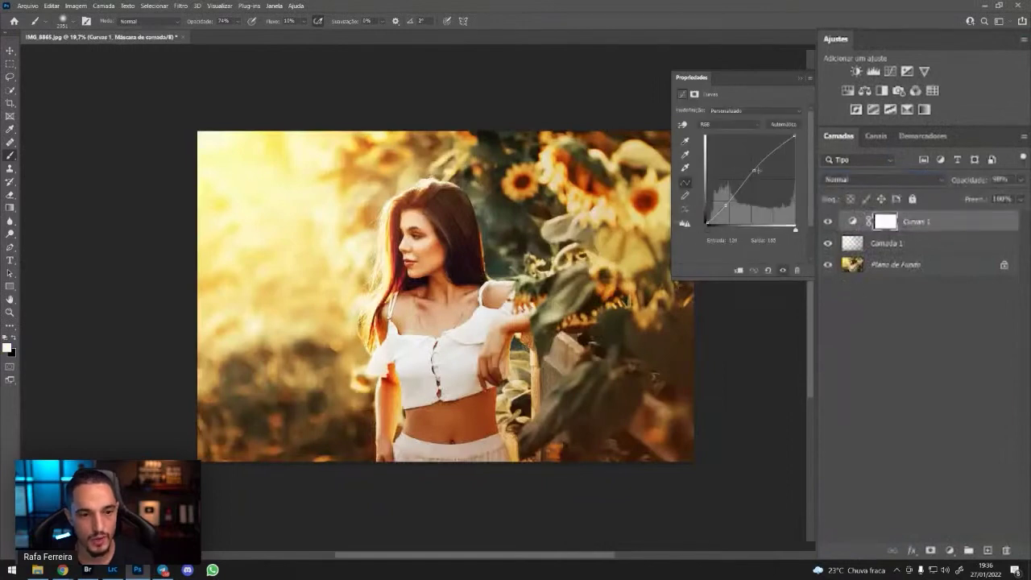
{"action": "left_click", "coordinate": [753, 169]}
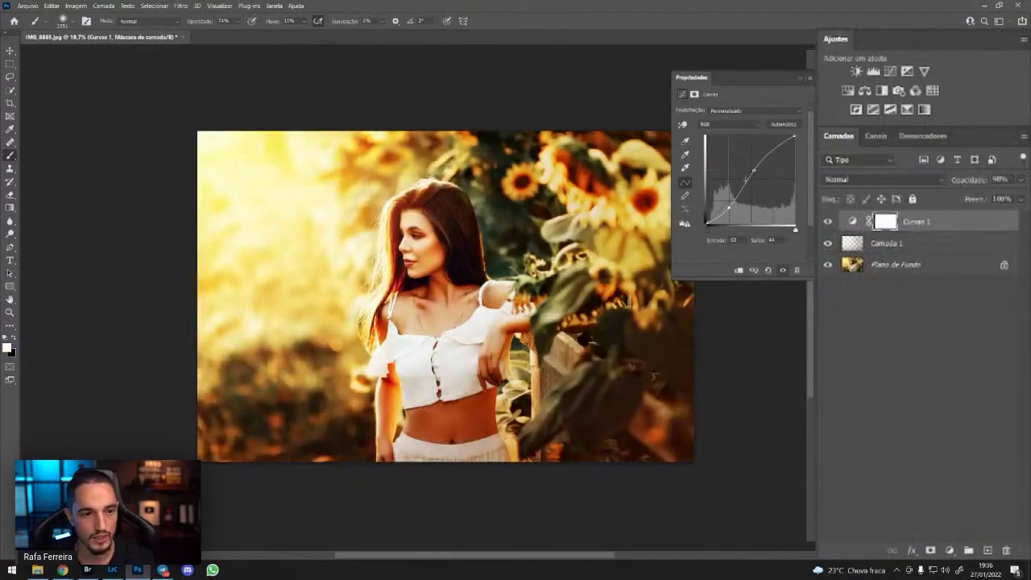
{"action": "left_click_drag", "start_coordinate": [754, 170], "coordinate": [755, 172]}
{"action": "left_click_drag", "start_coordinate": [795, 134], "coordinate": [795, 145]}
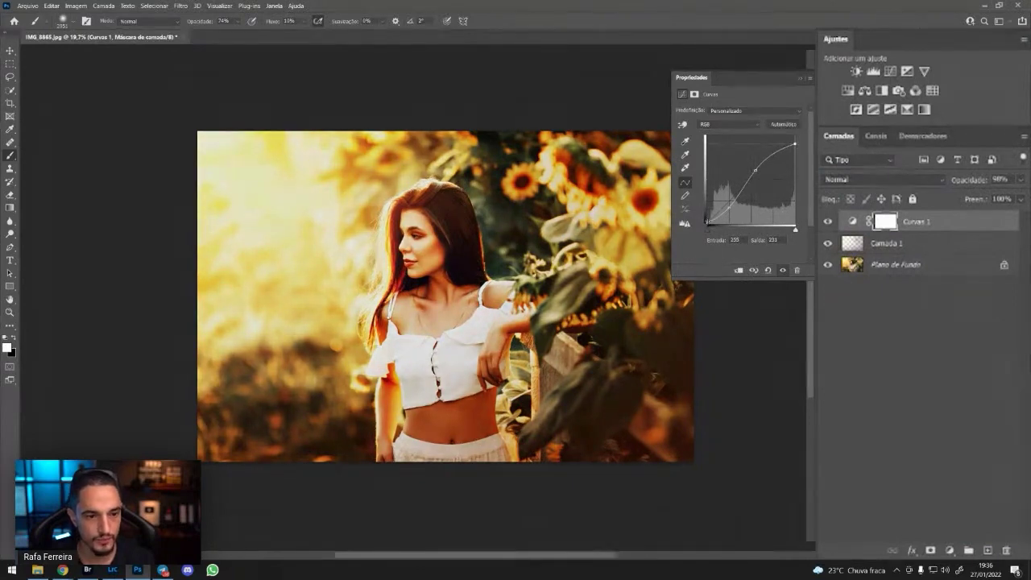
{"action": "left_click_drag", "start_coordinate": [706, 224], "coordinate": [707, 222]}
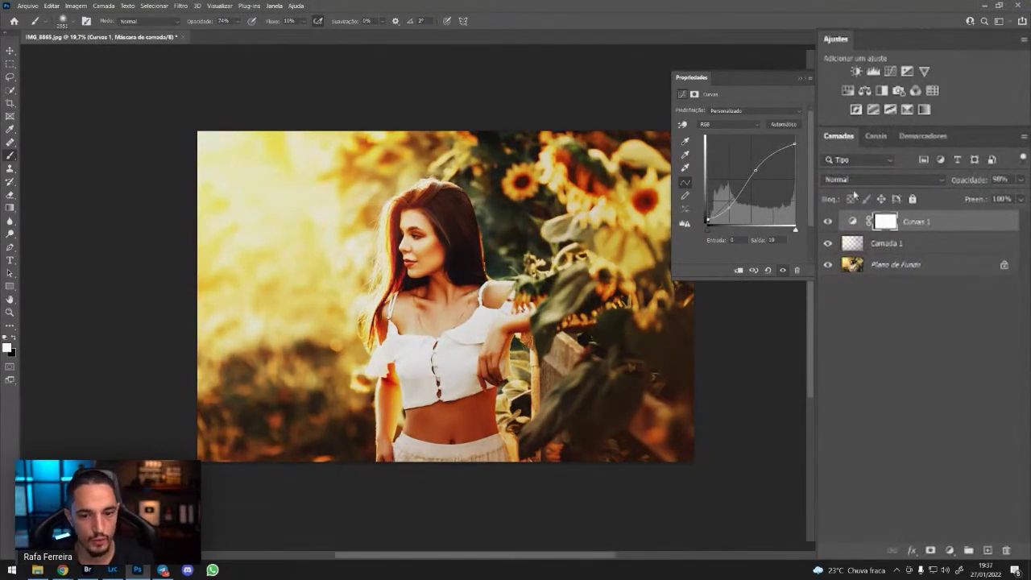
Step: Drop Curvas 1's opacity to about 20% and toggle its visibility to compare
{"action": "left_click_drag", "start_coordinate": [988, 183], "coordinate": [973, 182]}
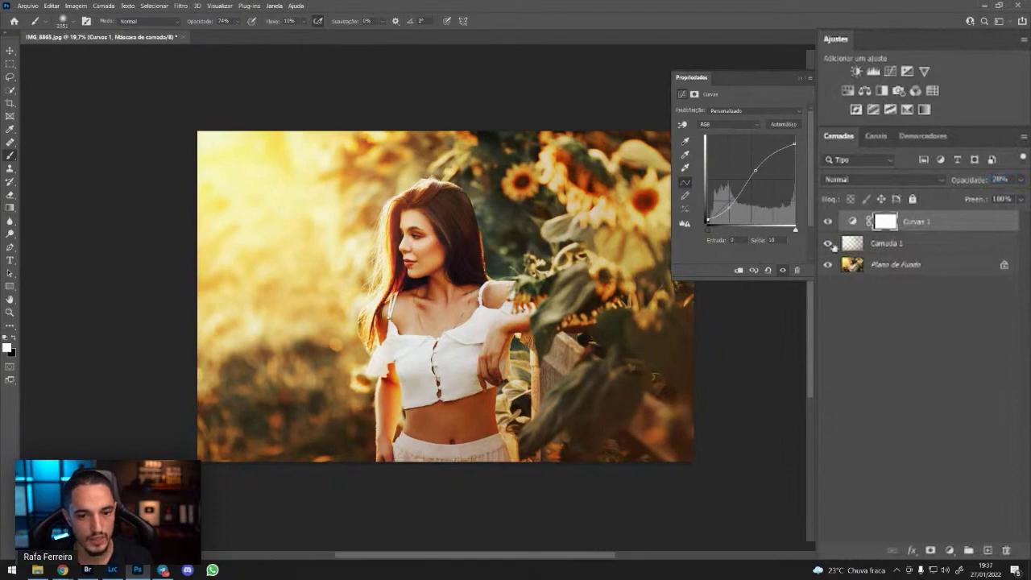
{"action": "left_click", "coordinate": [826, 222]}
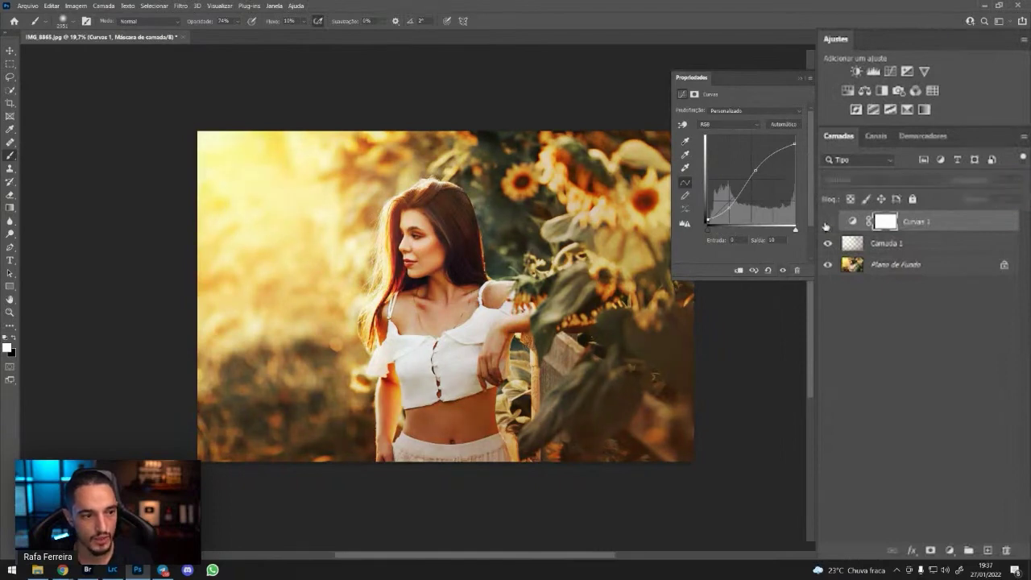
{"action": "left_click", "coordinate": [827, 223]}
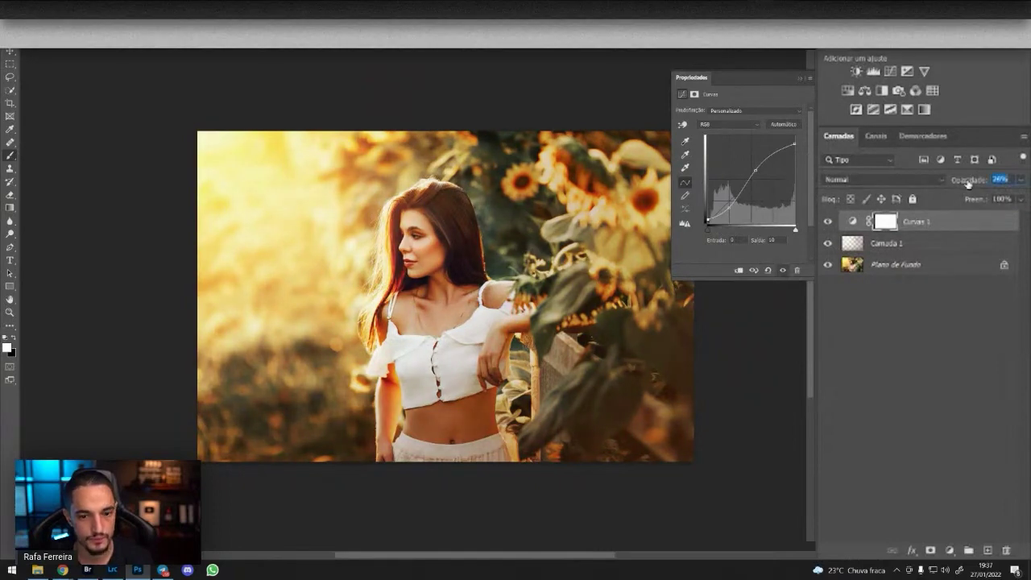